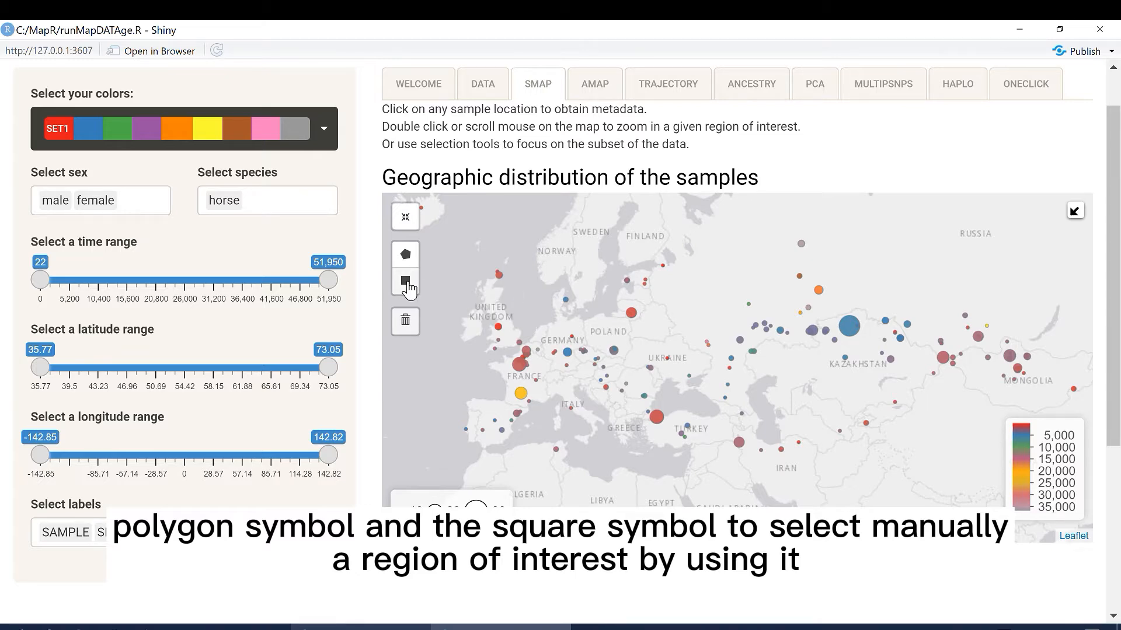
Step: Select the samples across Europe with a rectangular region on the map and view their temporal distribution plot
click(405, 281)
drag(484, 255, 669, 452)
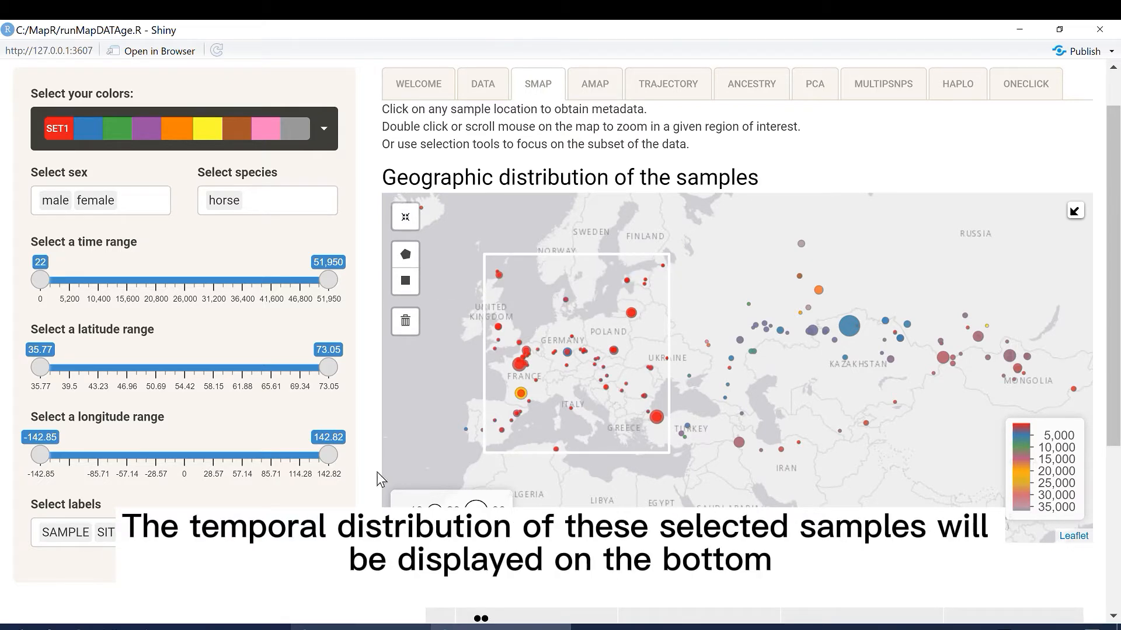
scroll(366, 499, down, 3)
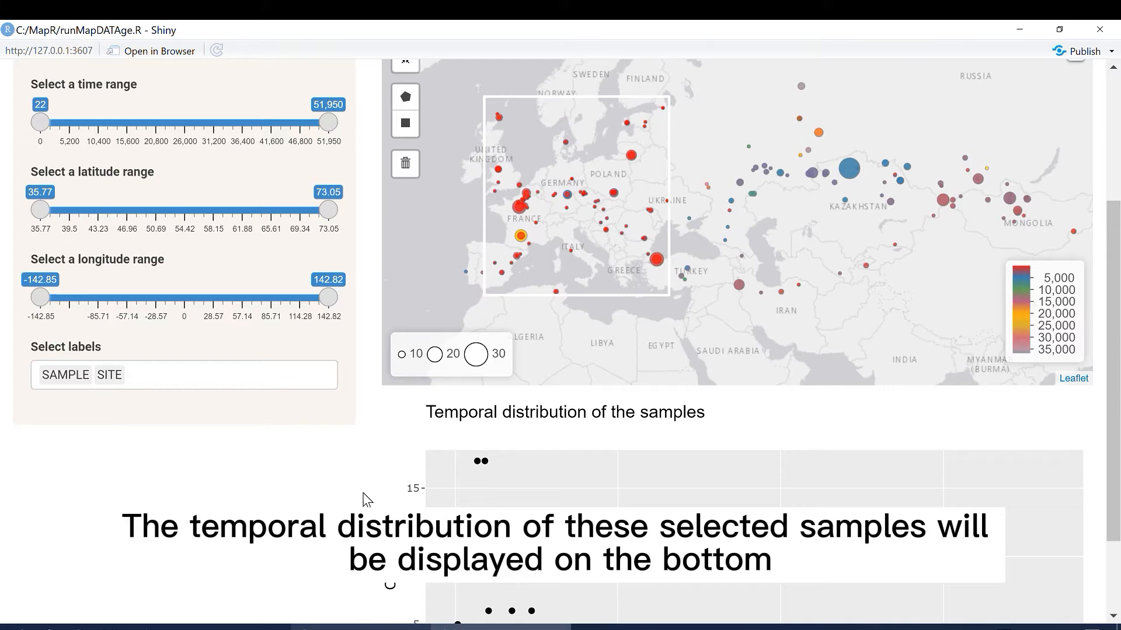
scroll(365, 499, down, 2)
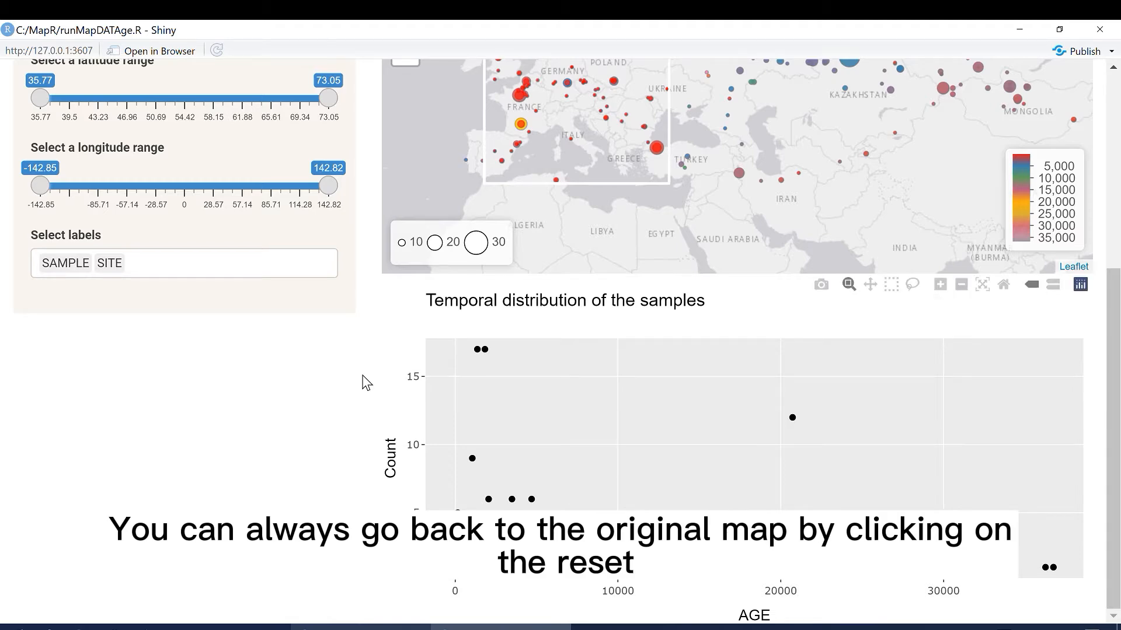
Step: Reset the sample map to its original view and clear the rectangular selection over Europe
scroll(366, 383, up, 6)
click(408, 280)
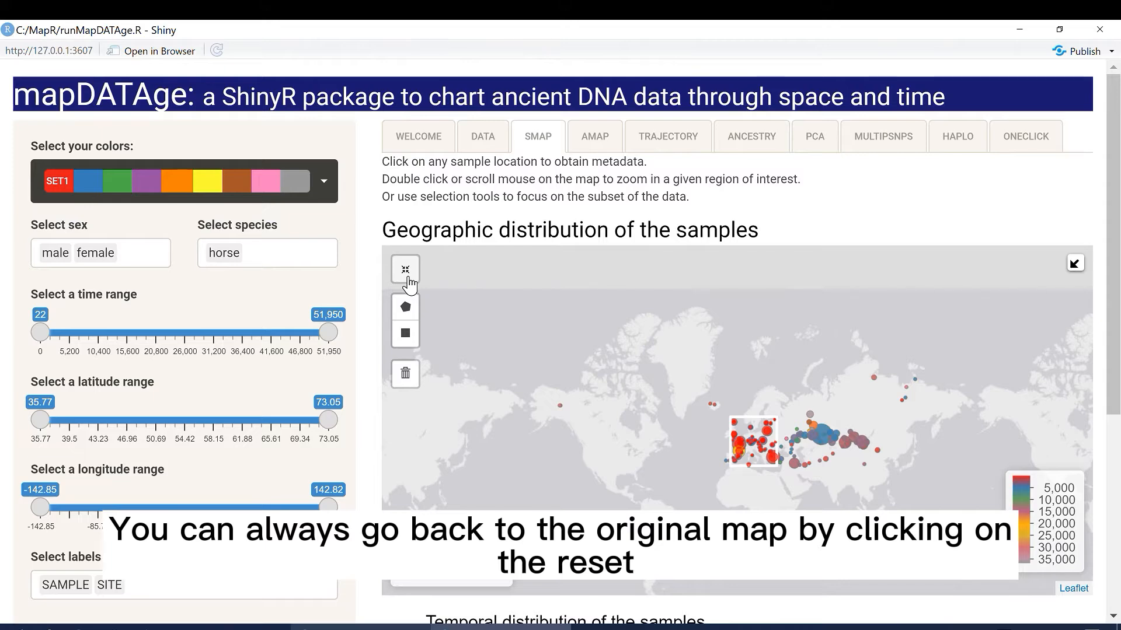
scroll(622, 402, up, 3)
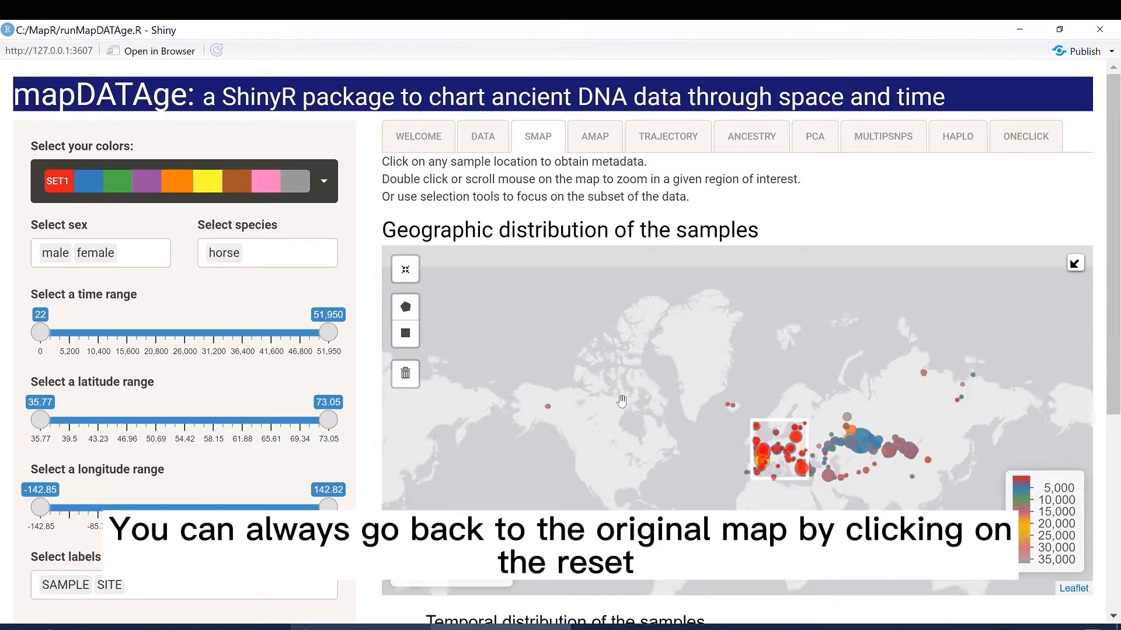
drag(711, 432, 484, 339)
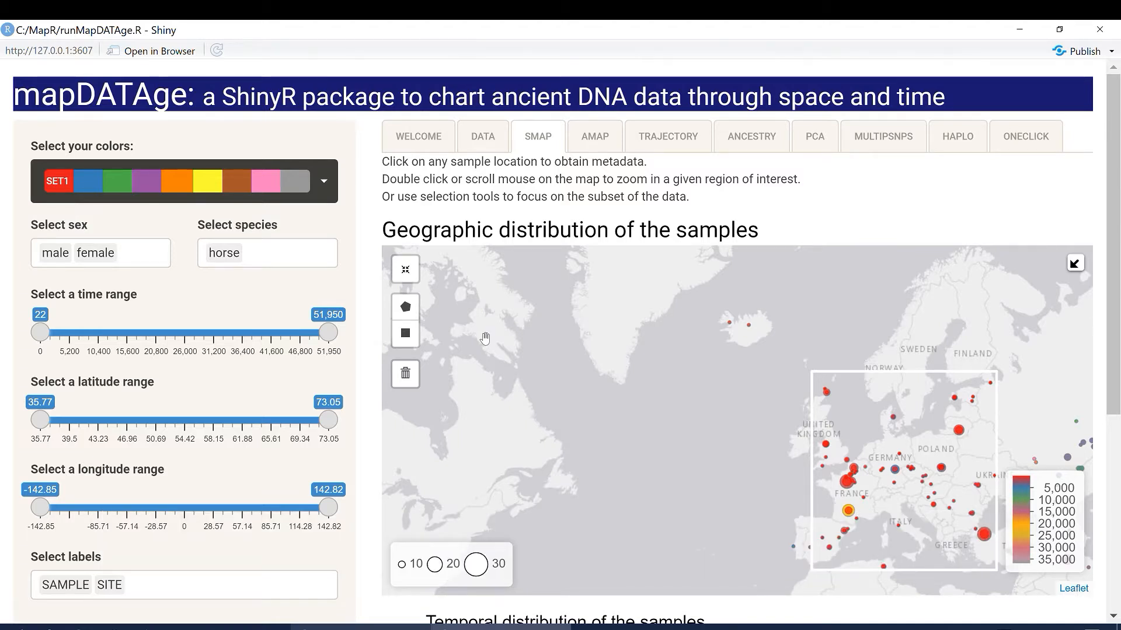
click(413, 373)
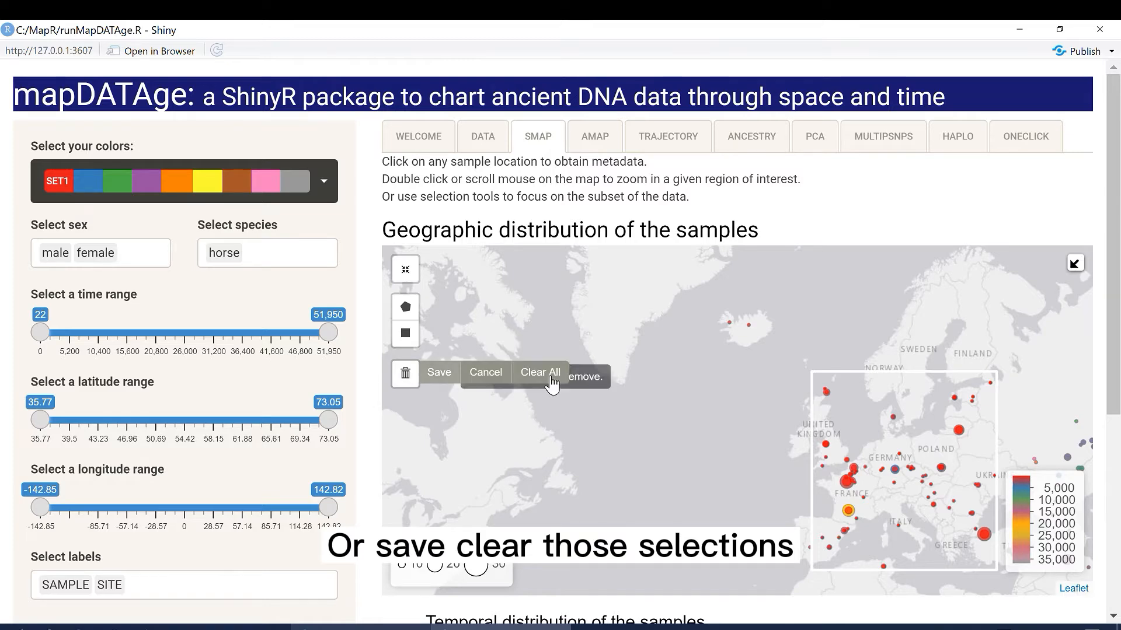
click(552, 379)
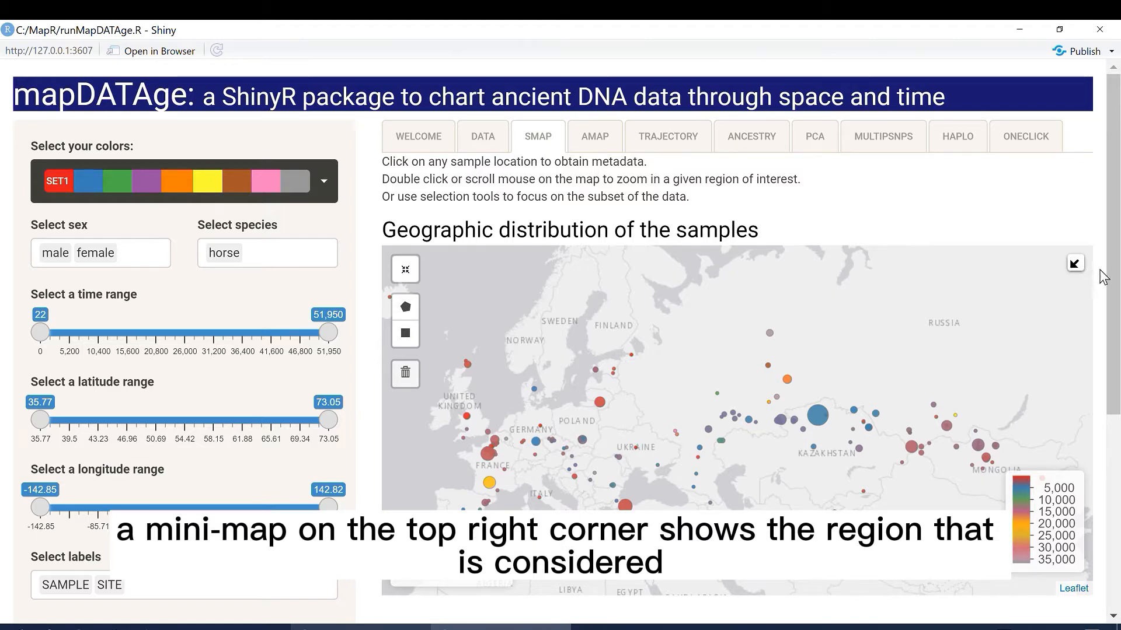
Step: Show the mini-map, zoom the sample map in to check the region considered, and hide the mini-map again
click(1074, 267)
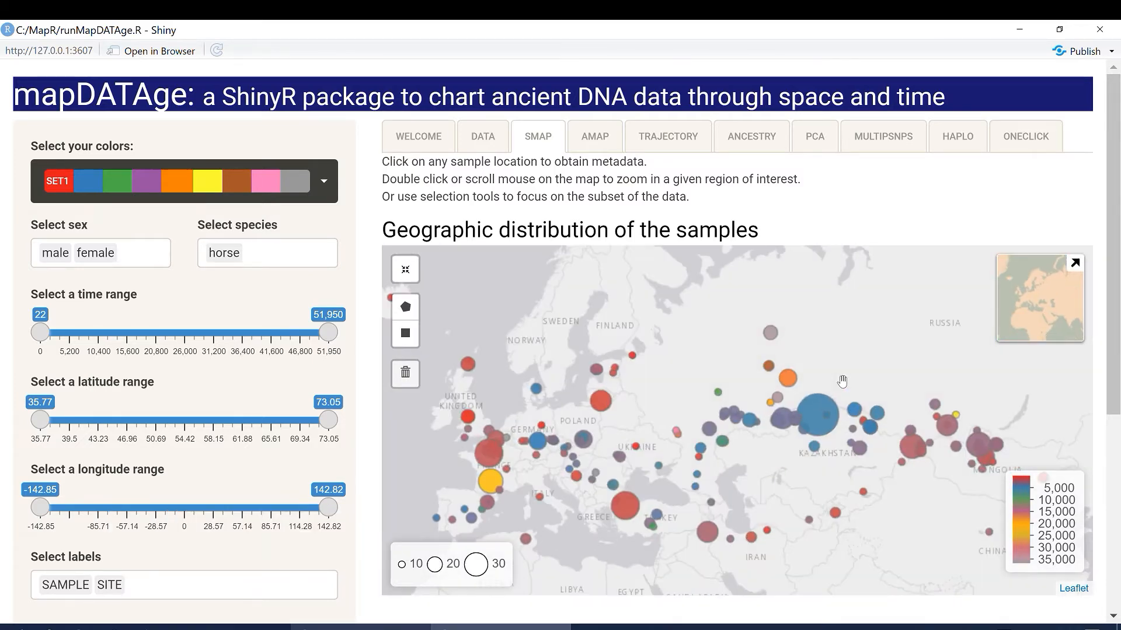
scroll(842, 381, up, 1)
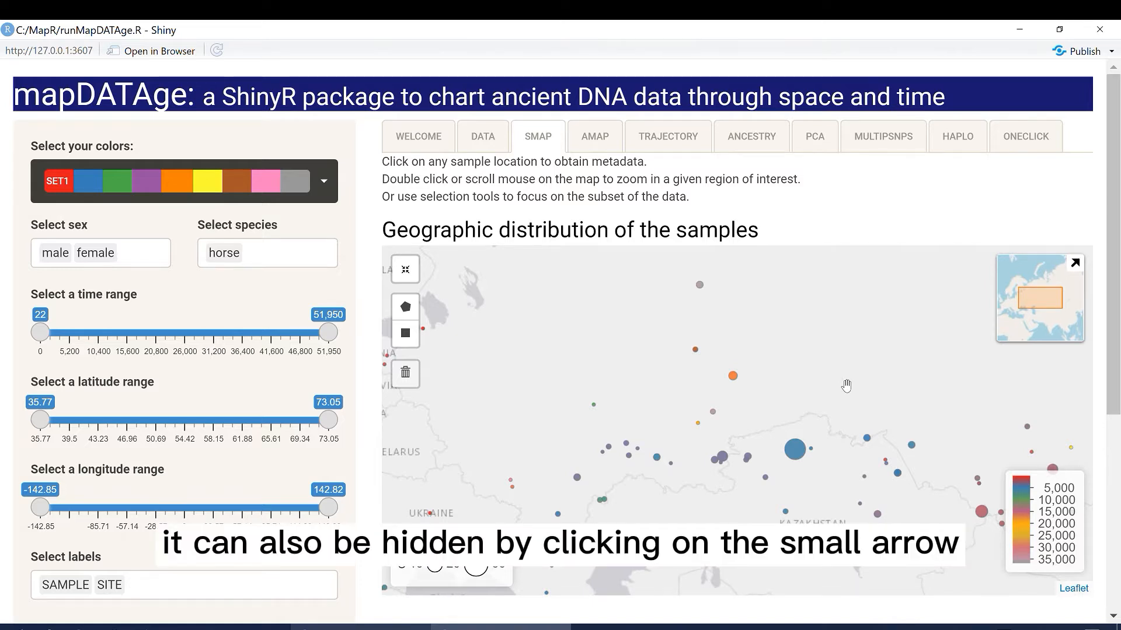
click(1076, 265)
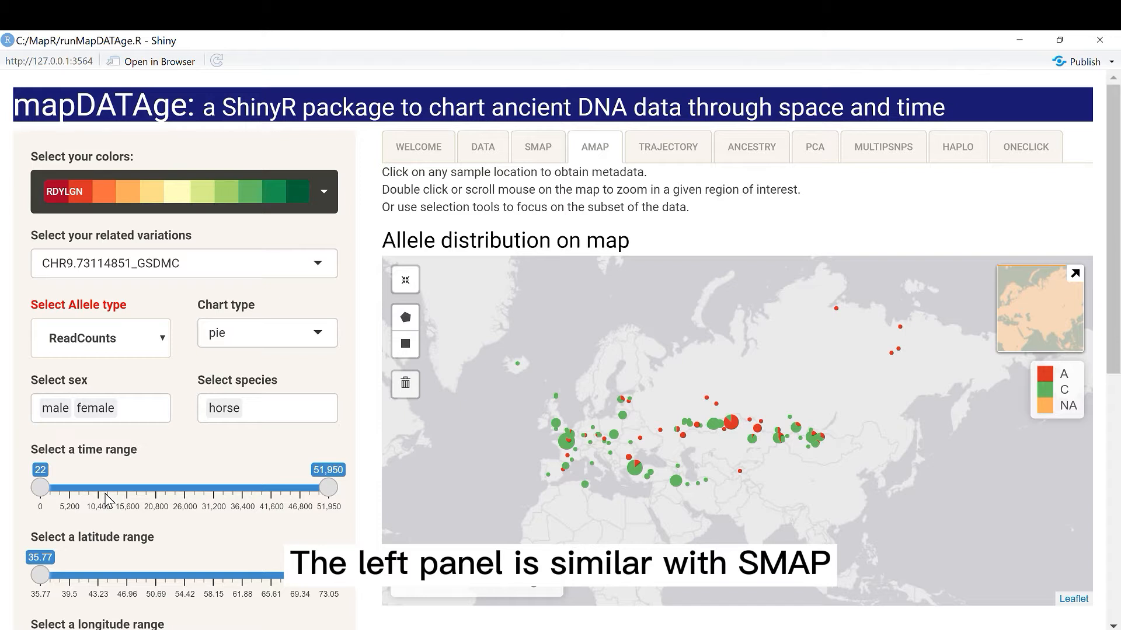
Step: Review the variation, allele type and chart type options for the allele map, keeping CHR9.73114851_GSDMC, ReadCounts and pie
click(305, 268)
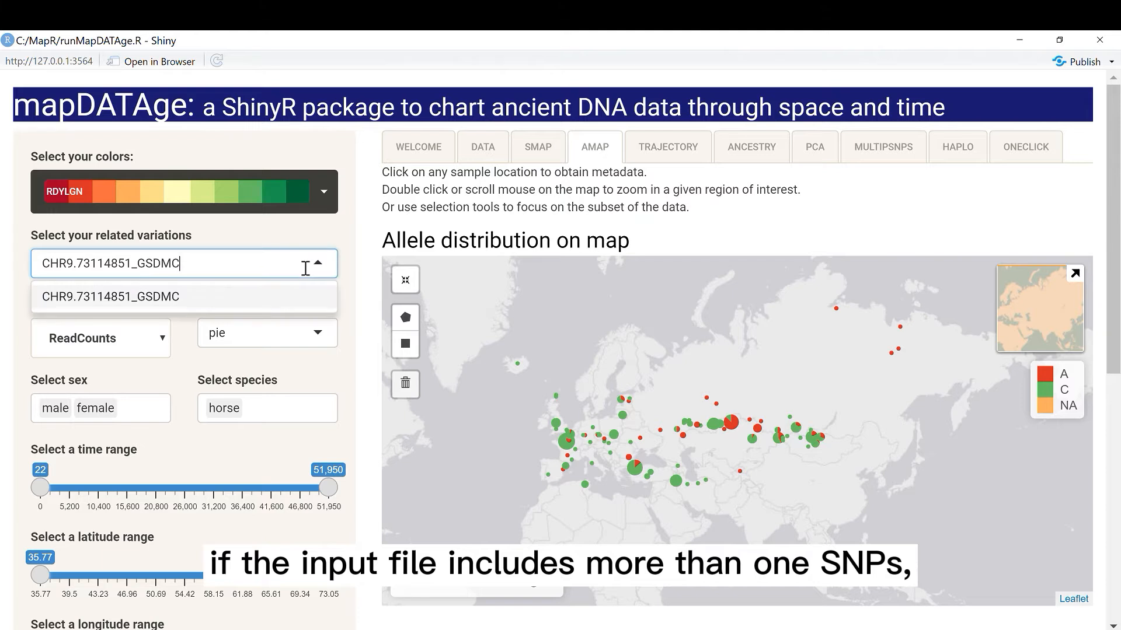
click(173, 349)
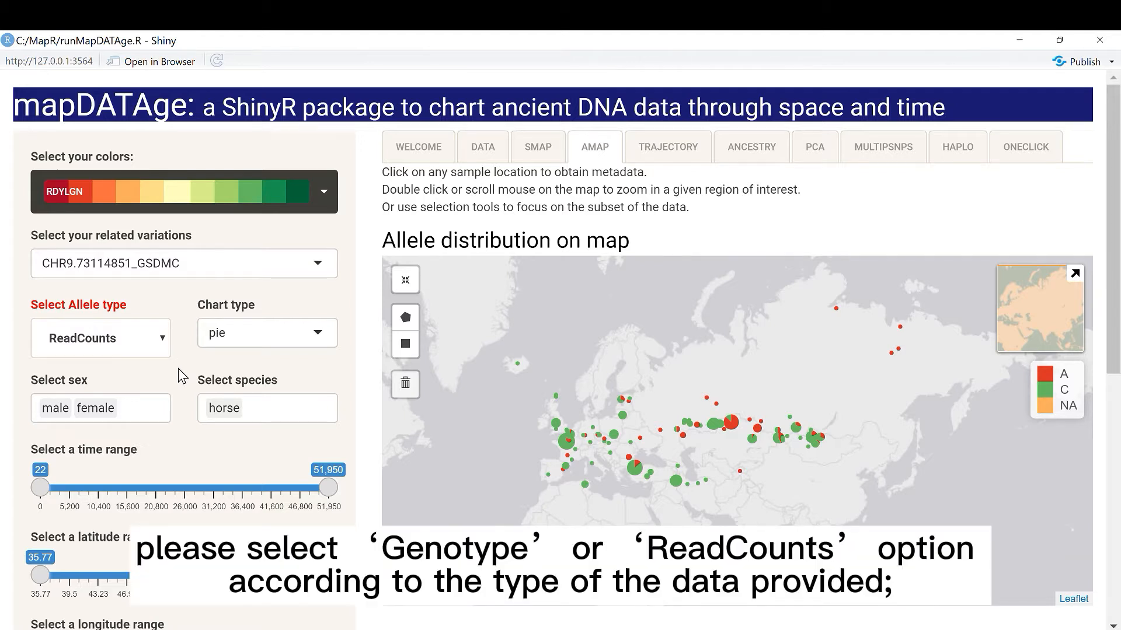
click(163, 341)
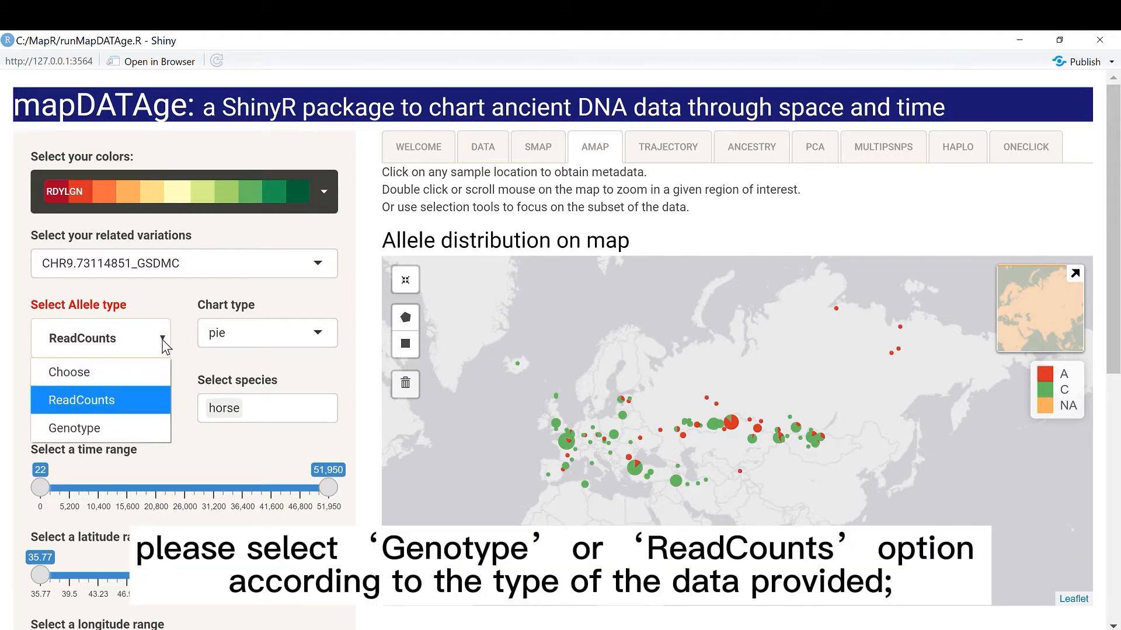
click(164, 341)
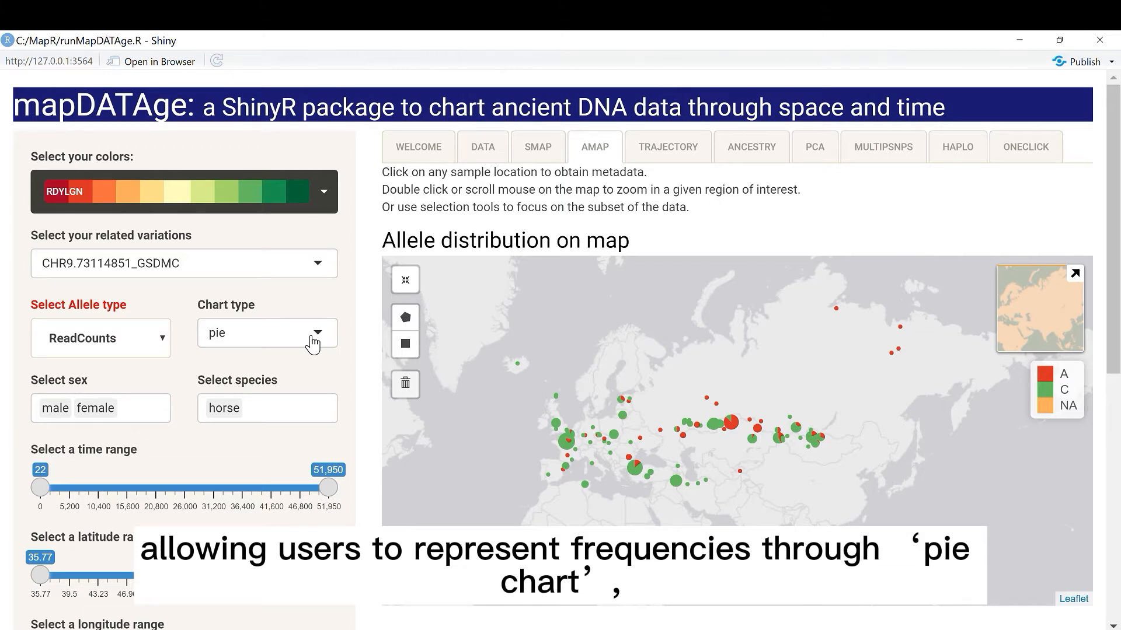
click(312, 334)
click(280, 368)
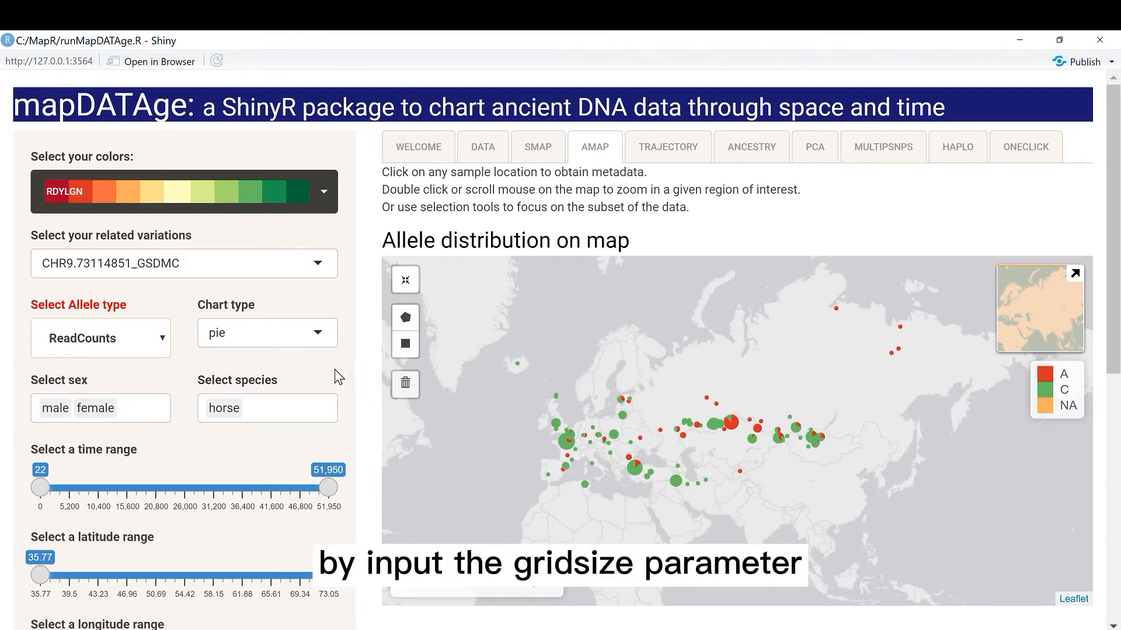
Step: Set the grid size for geographic binning of the allele map to 2
scroll(336, 374, down, 8)
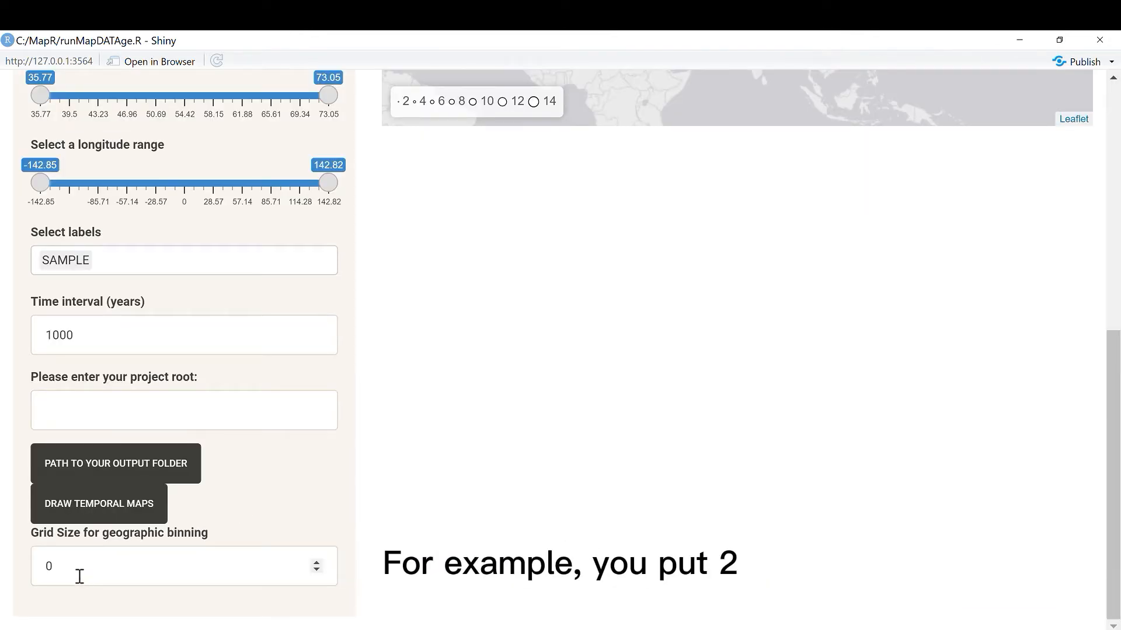
drag(77, 573, 29, 566)
text(2)
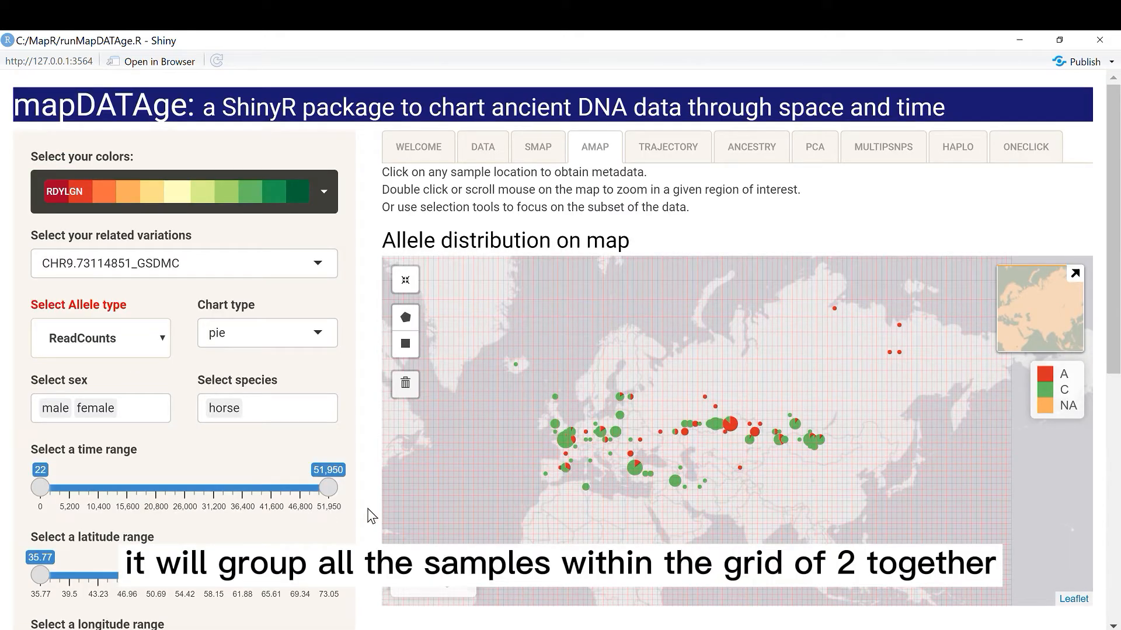
Step: Narrow the allele map's time range to 970–5,370 years
scroll(292, 481, down, 3)
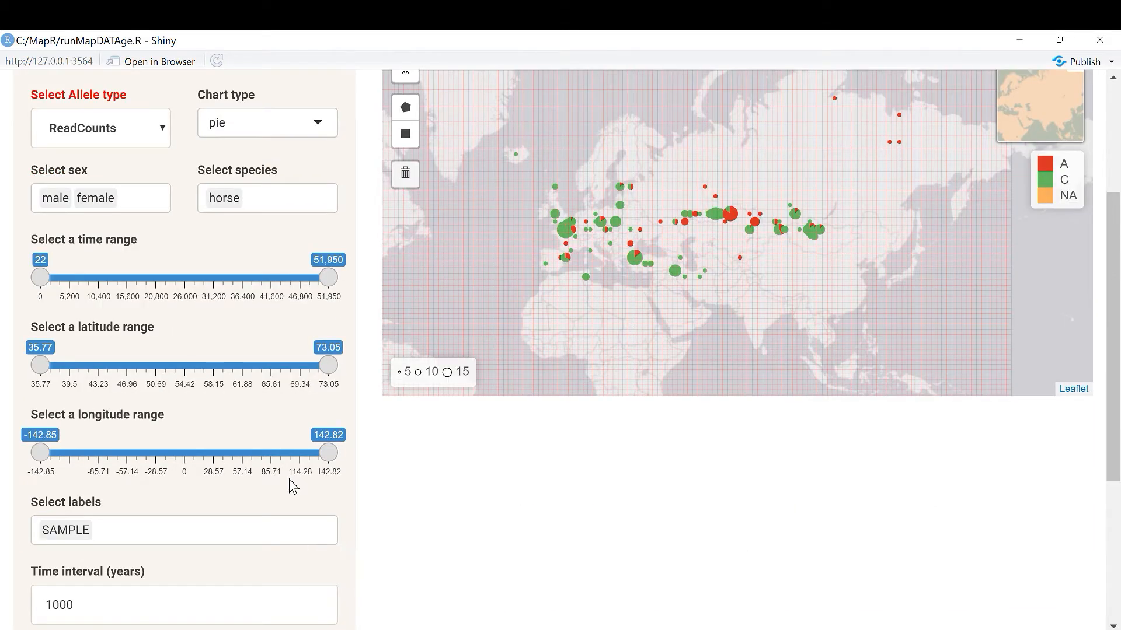
scroll(292, 461, up, 3)
scroll(295, 456, down, 2)
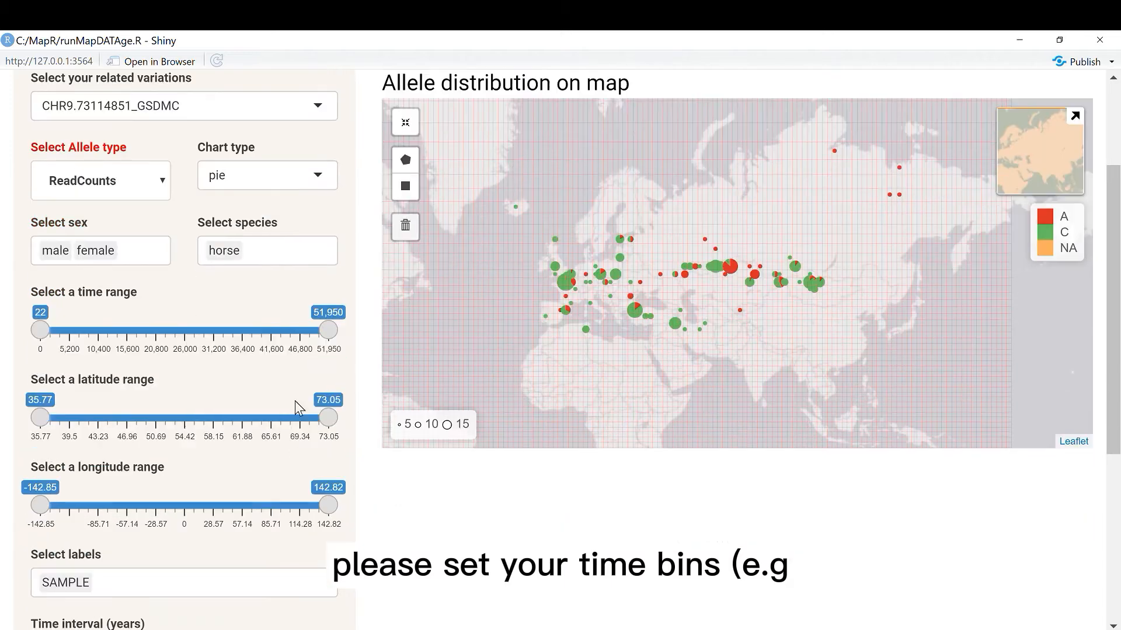
drag(330, 336, 70, 330)
scroll(264, 303, down, 2)
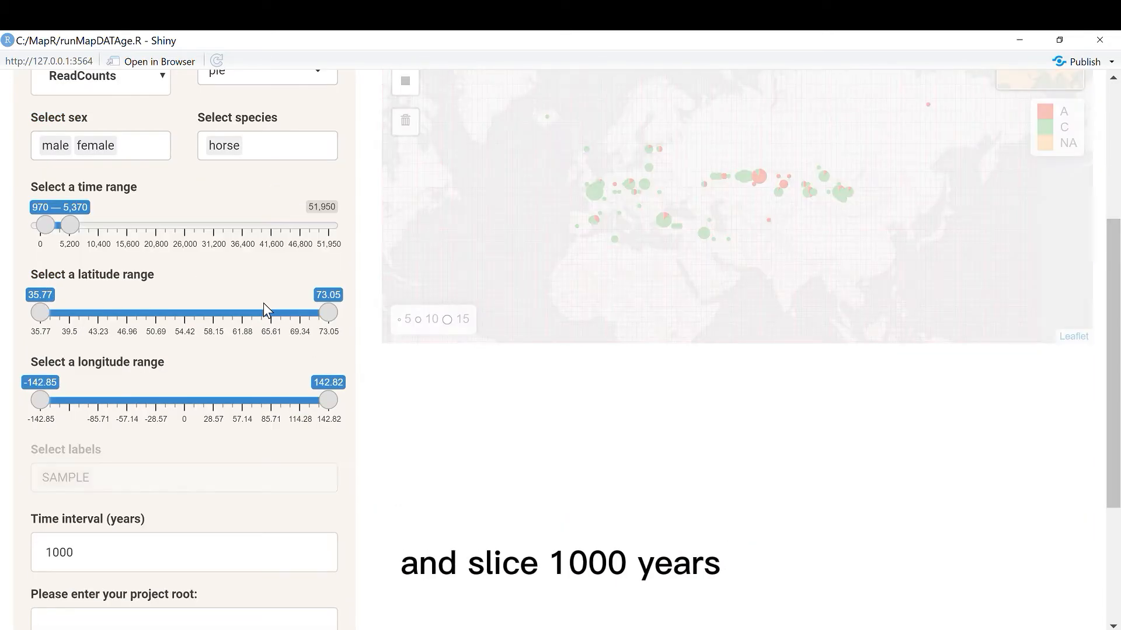
Step: Set the project root to c:\\ and open the output folder selection for the temporal maps
scroll(264, 303, down, 4)
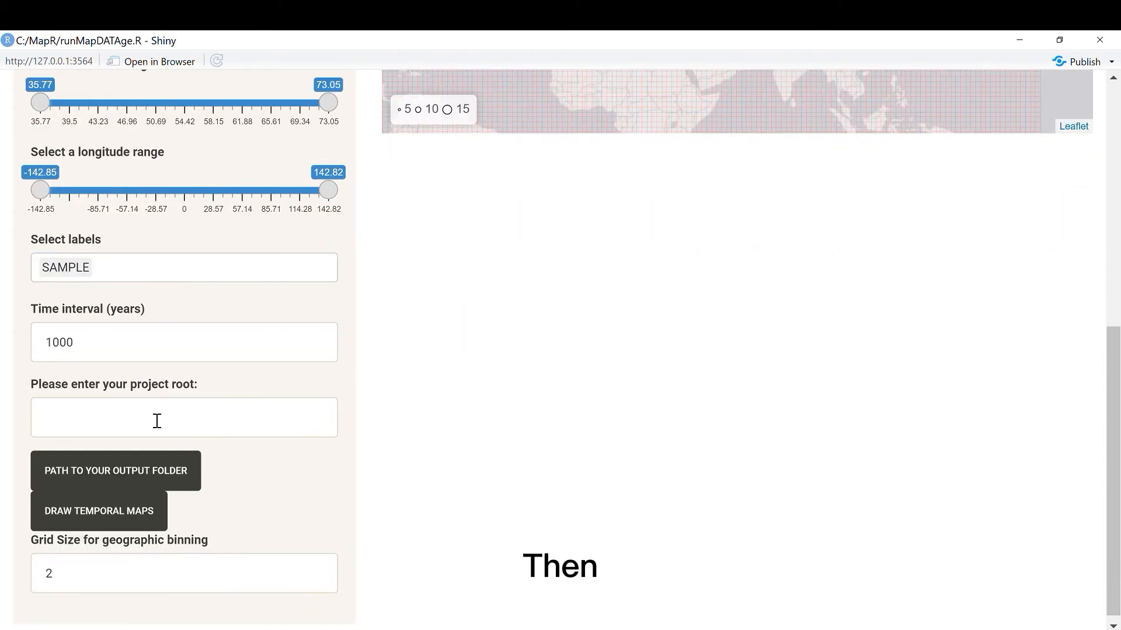
click(157, 421)
text(c:)
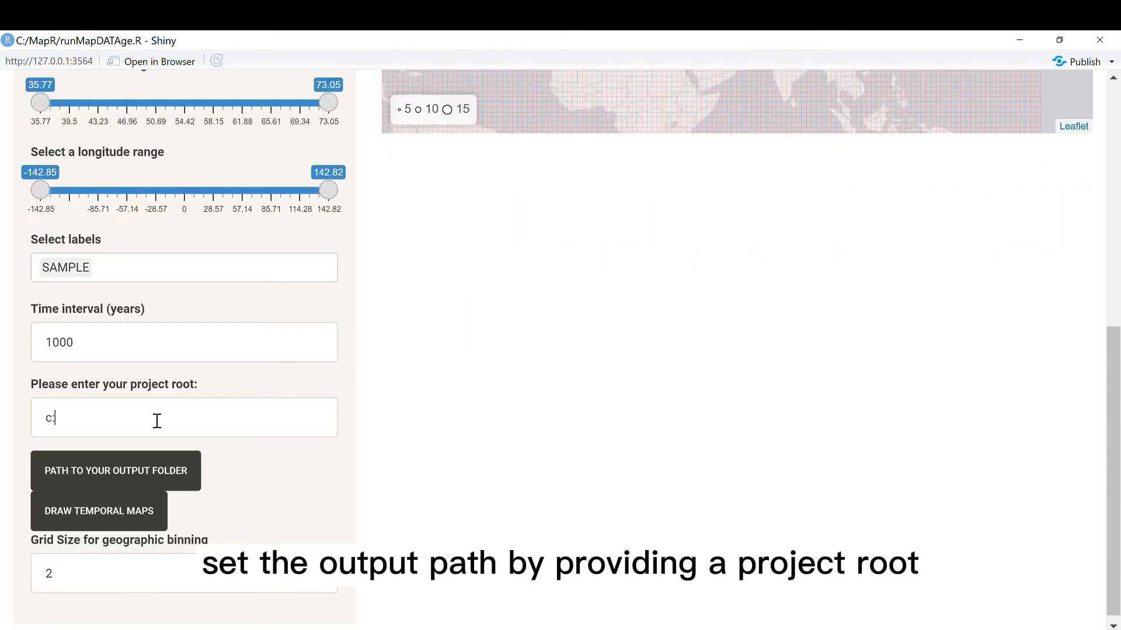
text(\\)
click(154, 480)
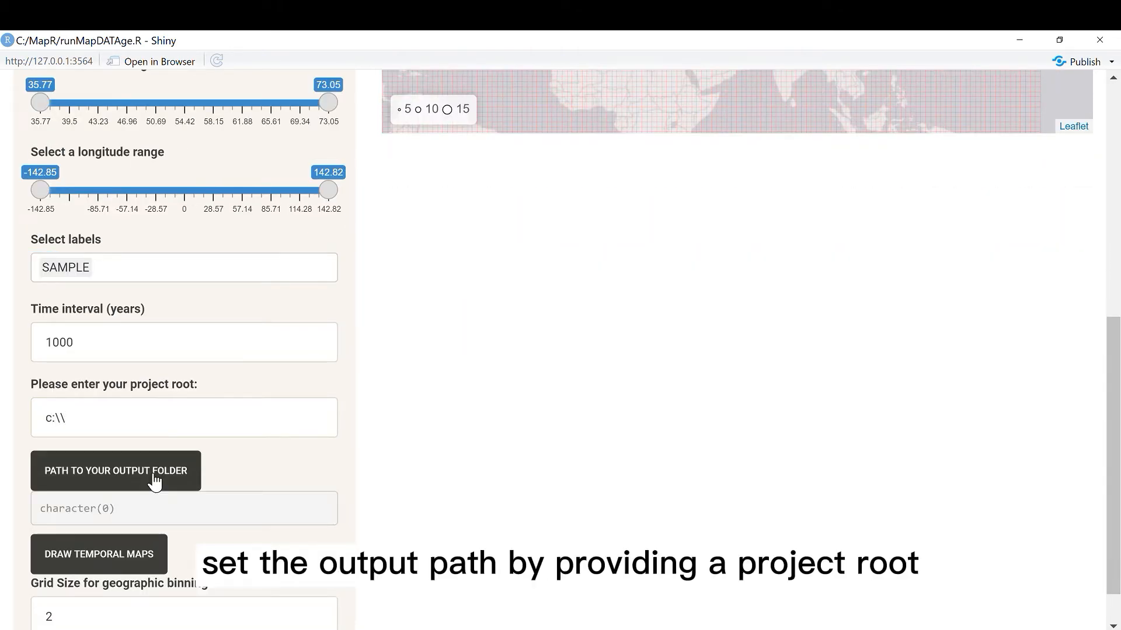
click(154, 478)
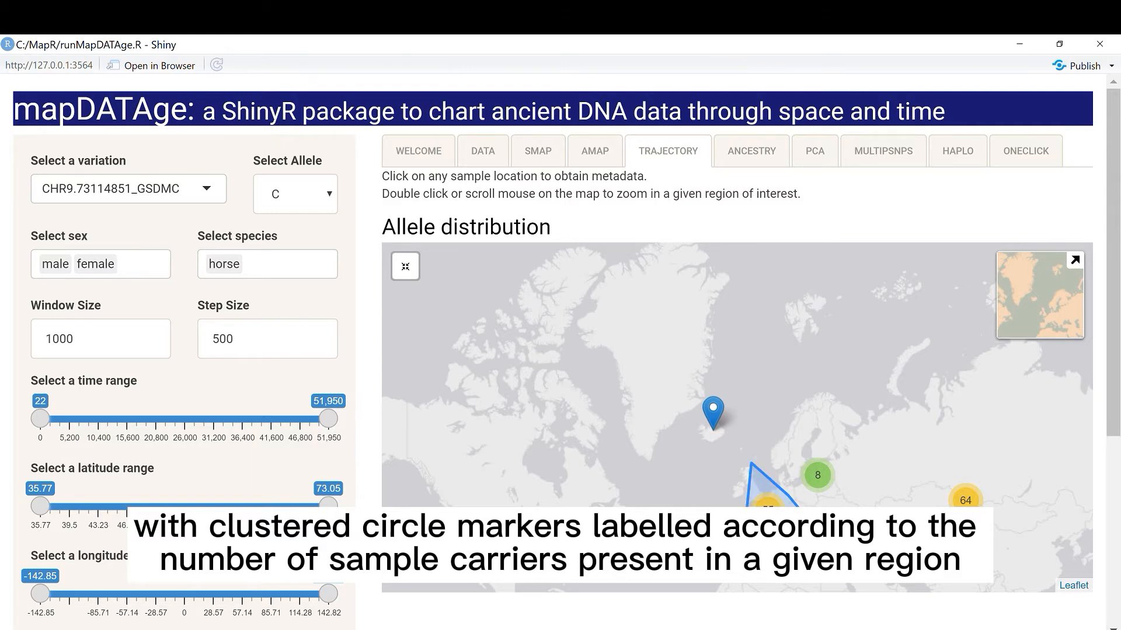
Step: Unfold the sample cluster over western Europe on the trajectory map and view the metadata of the Iceland sample
click(768, 509)
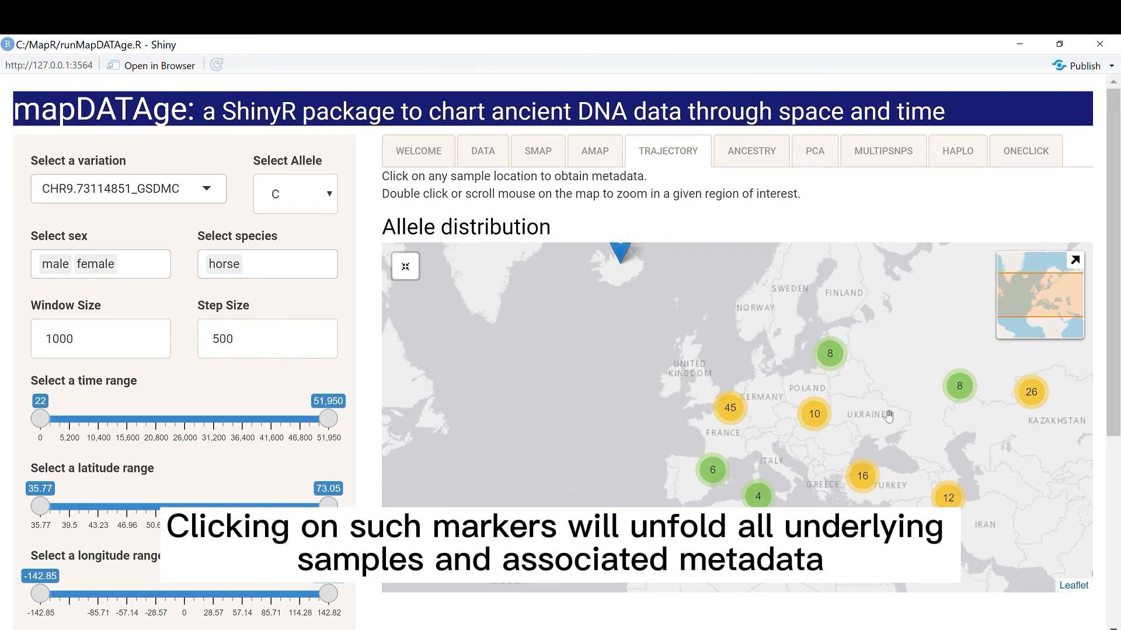
click(622, 254)
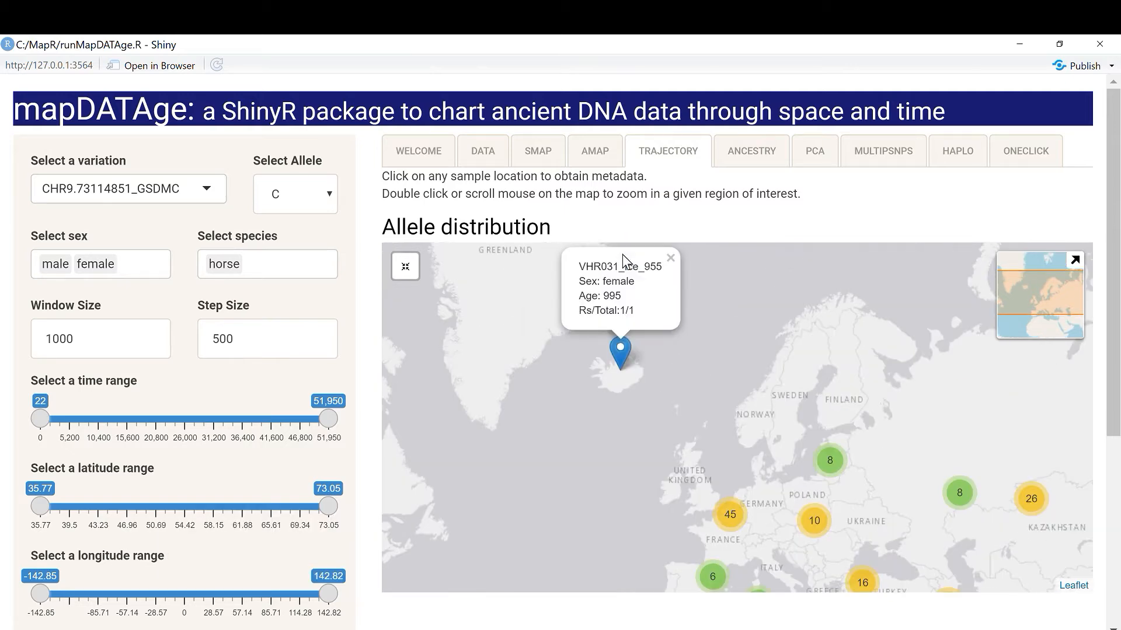